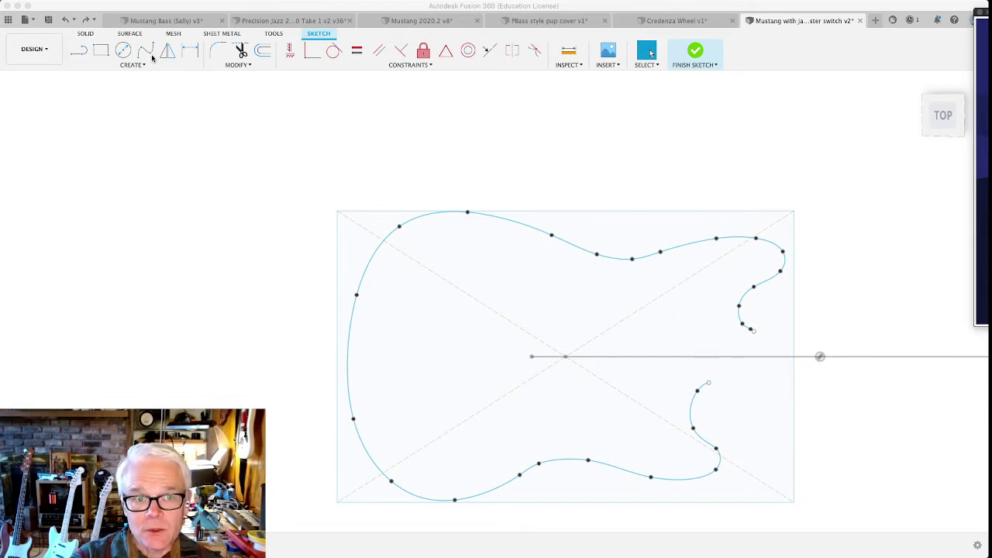
Step: Select the guitar body outline spline to show the Mustang reference layout
click(148, 7)
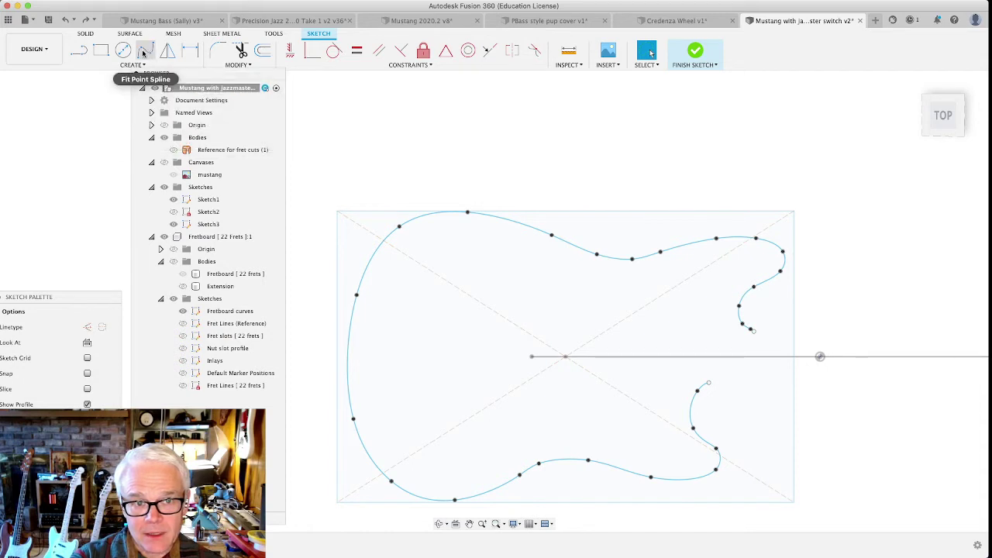
click(399, 226)
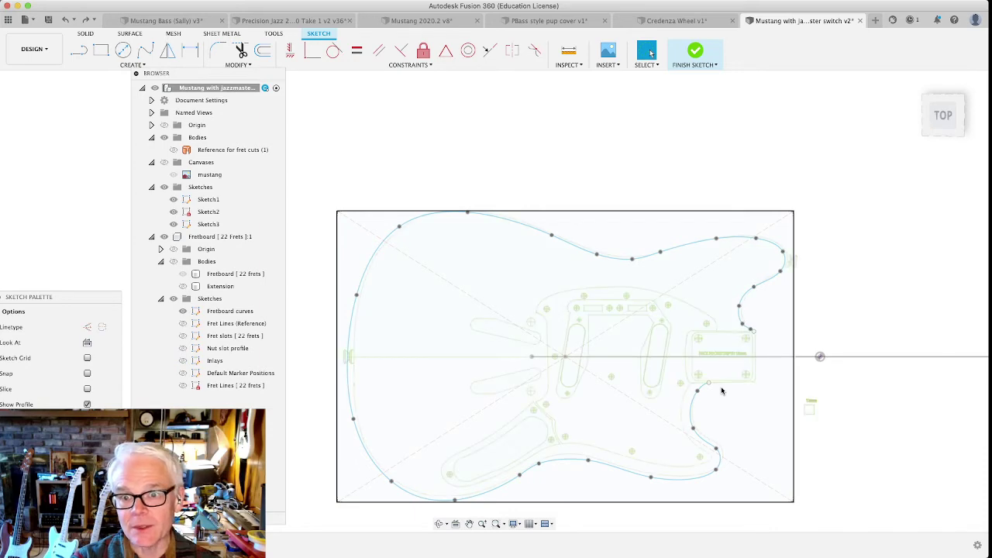
scroll(775, 356, up, 8)
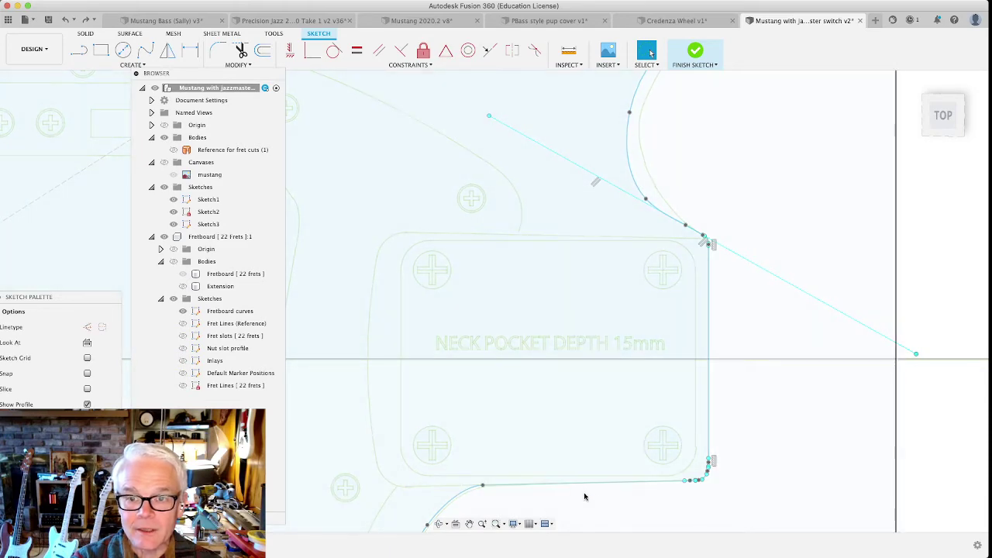
Step: Scroll the Browser to reach the Fretboard [22 Frets] body and show it
scroll(704, 450, down, 4)
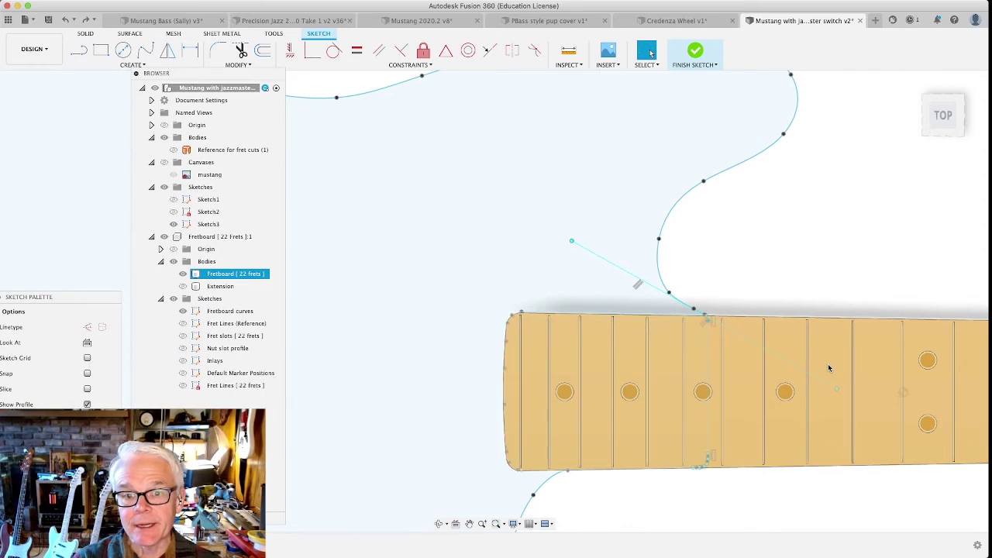
Step: Hide the Fretboard body and finish the sketch, back in solid modelling
scroll(571, 292, up, 5)
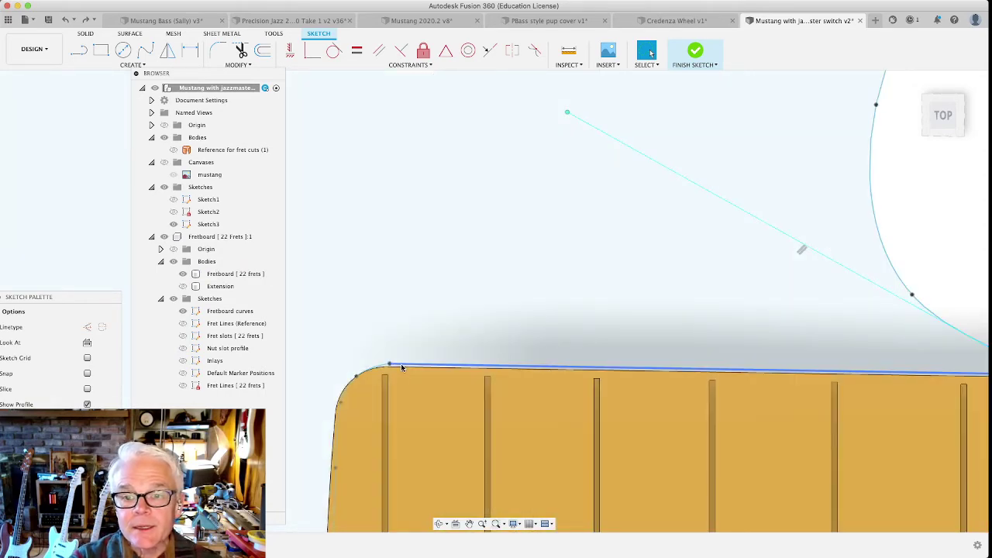
scroll(493, 315, down, 5)
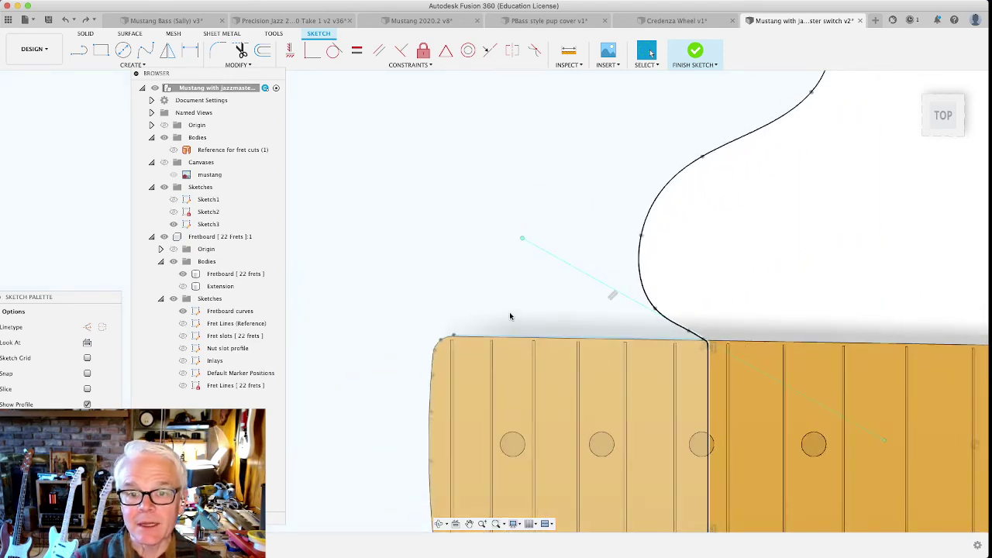
key(v)
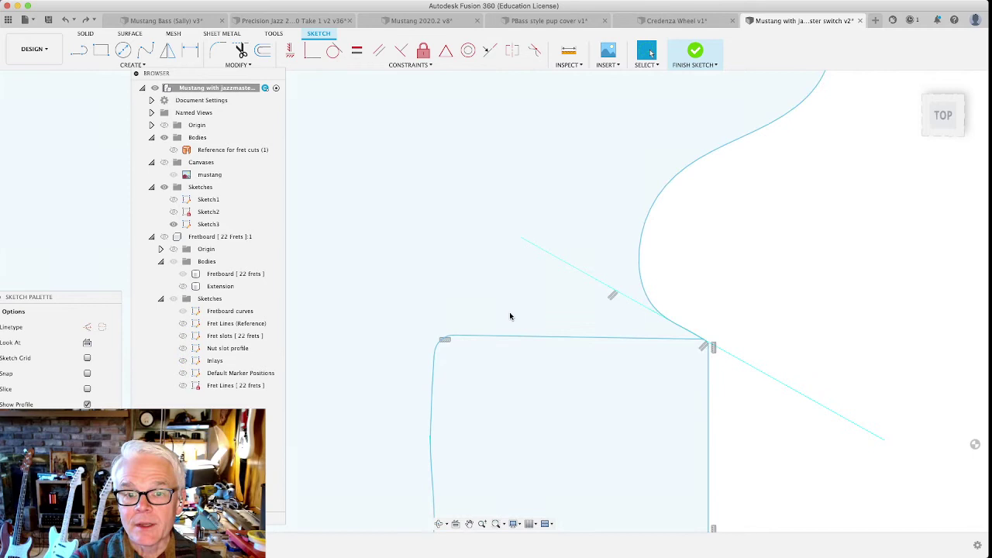
key(Escape)
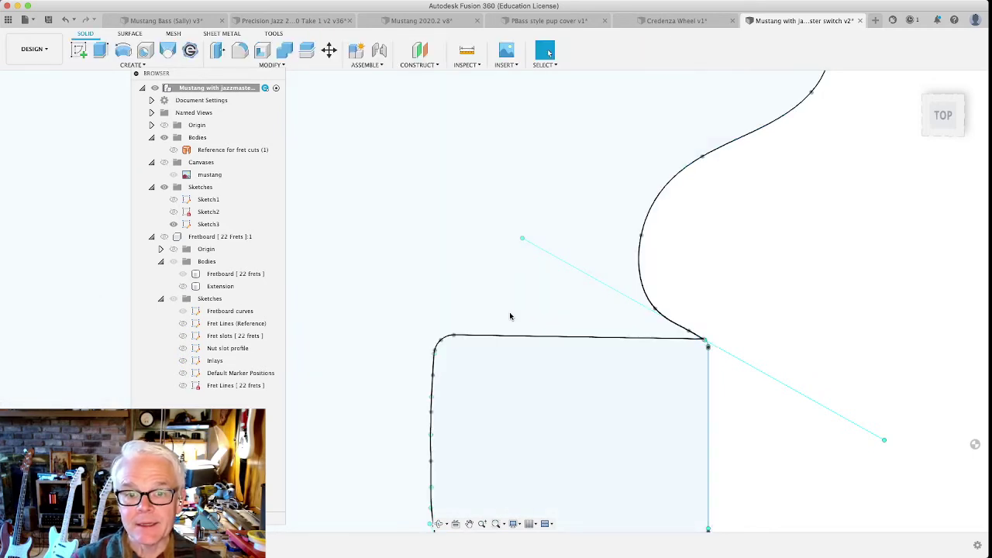
scroll(504, 399, down, 5)
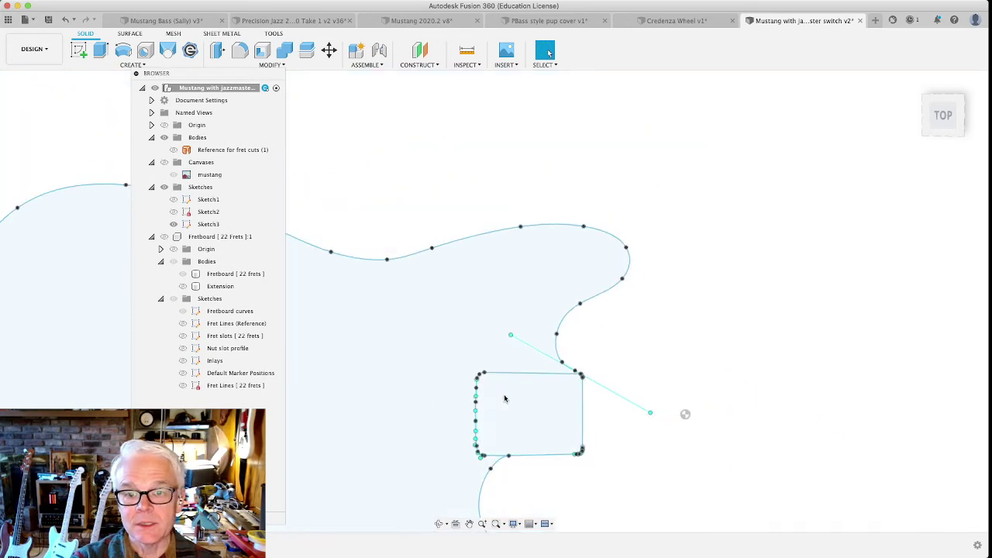
click(513, 417)
shift+click(439, 427)
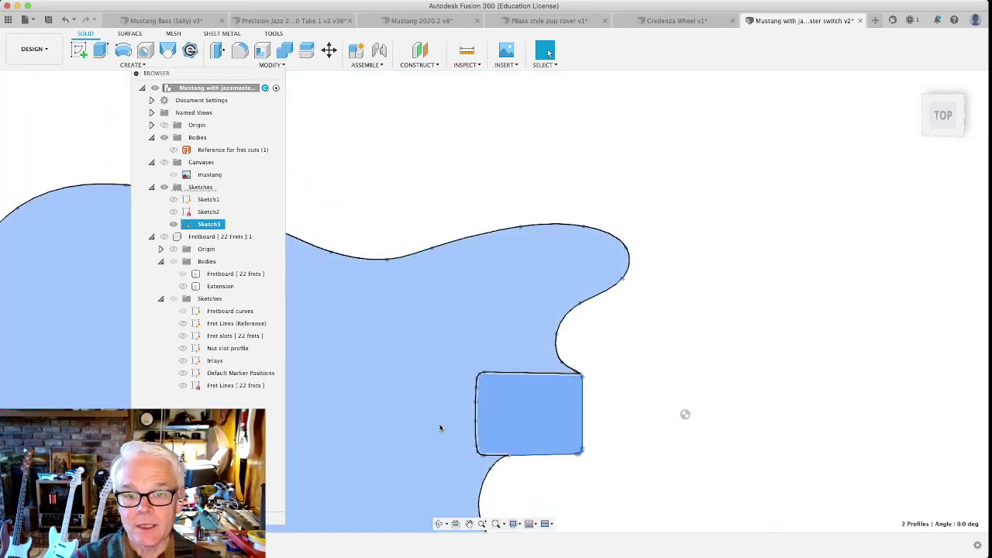
mouse_move(624, 450)
shift+middle_down()
mouse_move(638, 419)
mouse_move(749, 403)
mouse_move(762, 343)
shift+middle_up()
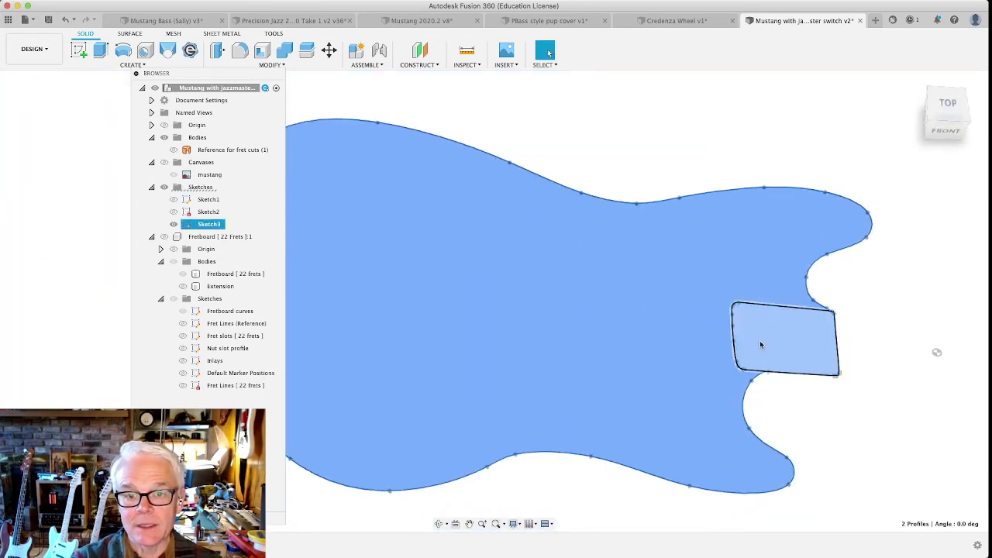
right_click(440, 298)
click(448, 342)
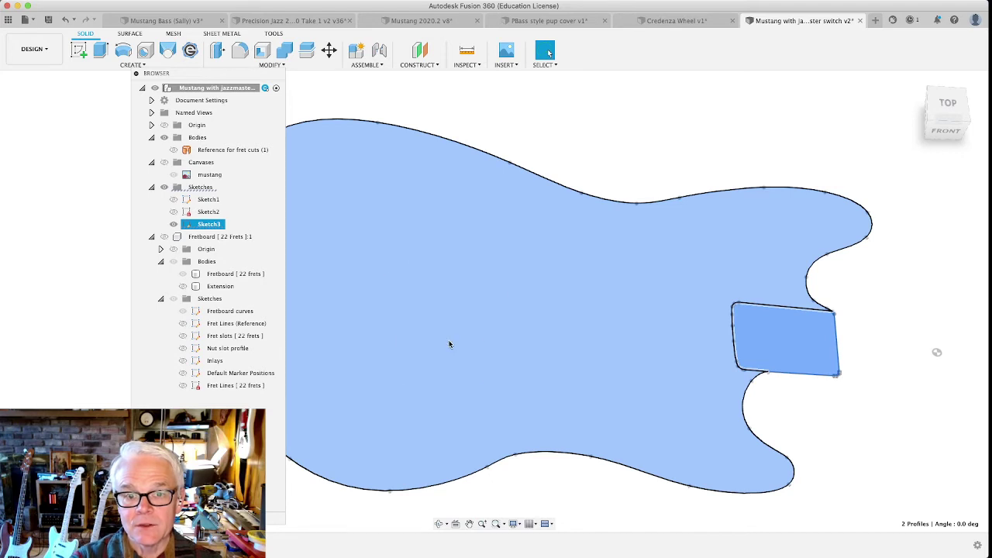
drag(546, 313, 533, 348)
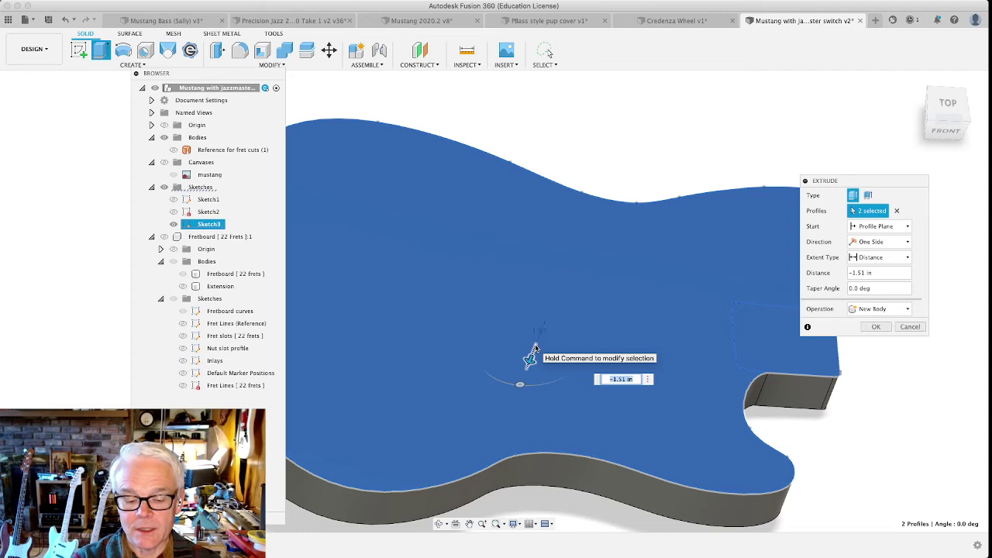
text(-1)
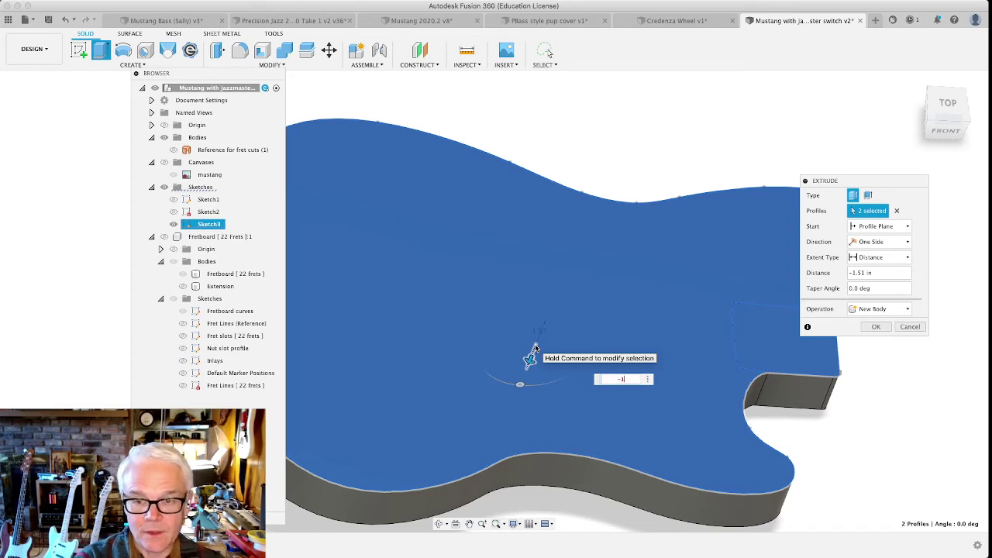
text(.5)
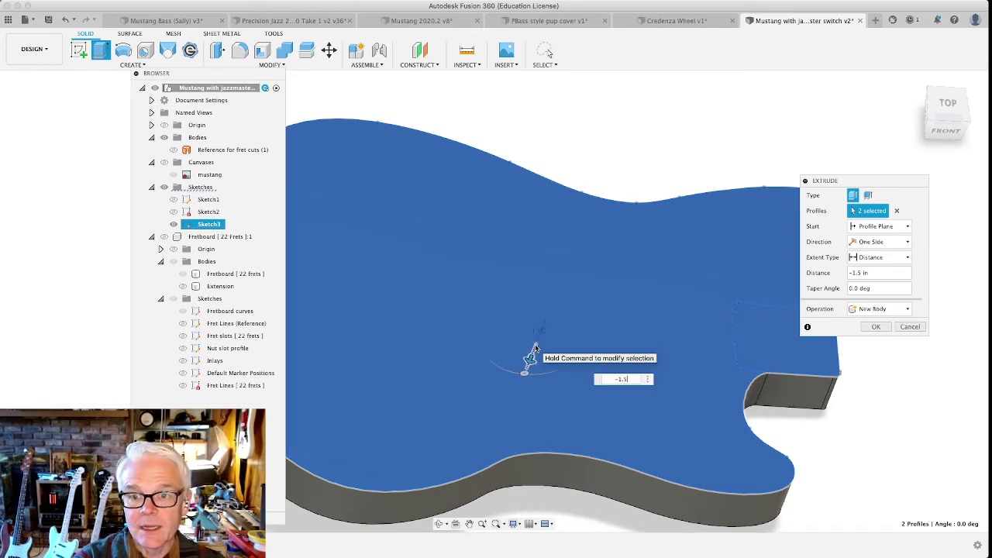
key(Return)
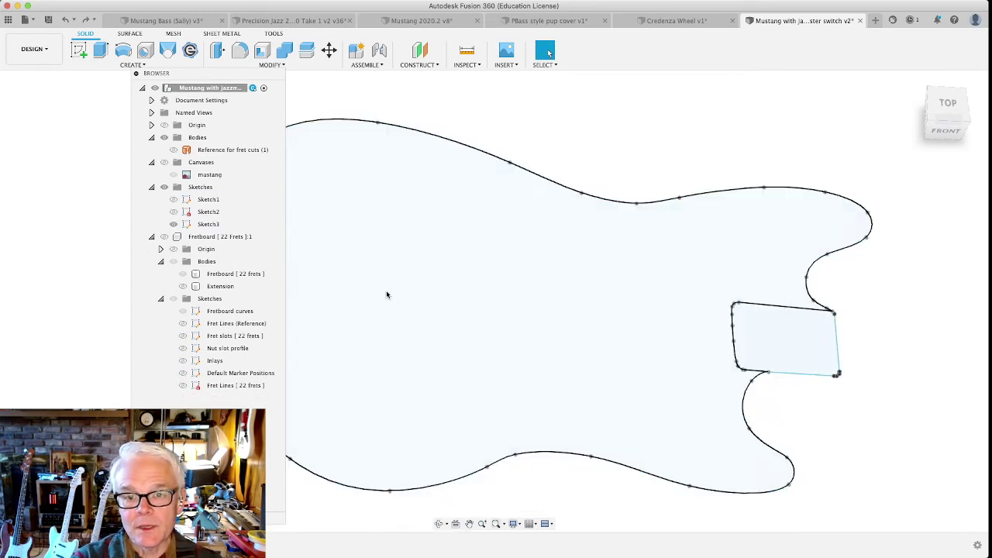
Step: Extrude the body outline and pocket rectangle -1.5 in as a new body
click(538, 341)
shift+click(757, 322)
right_click(604, 308)
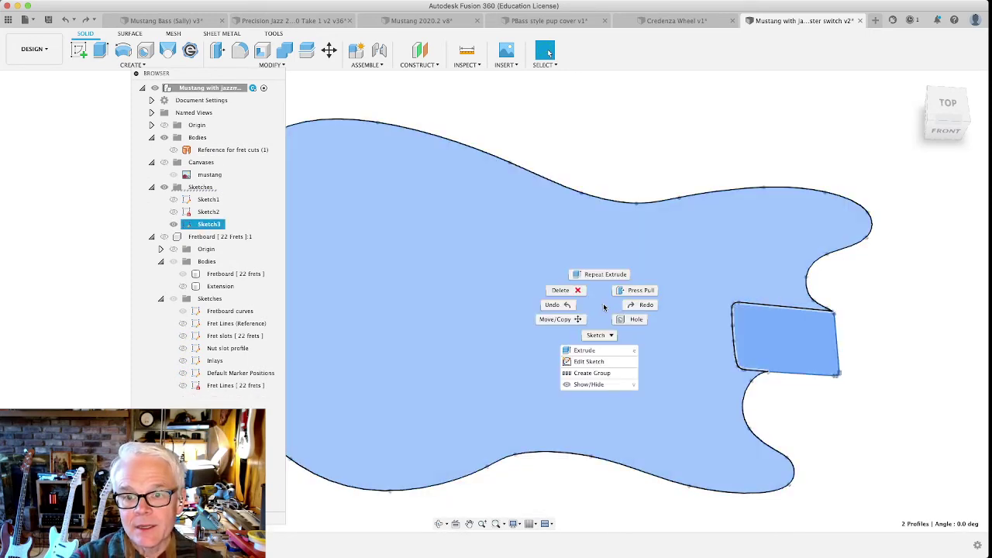
click(585, 352)
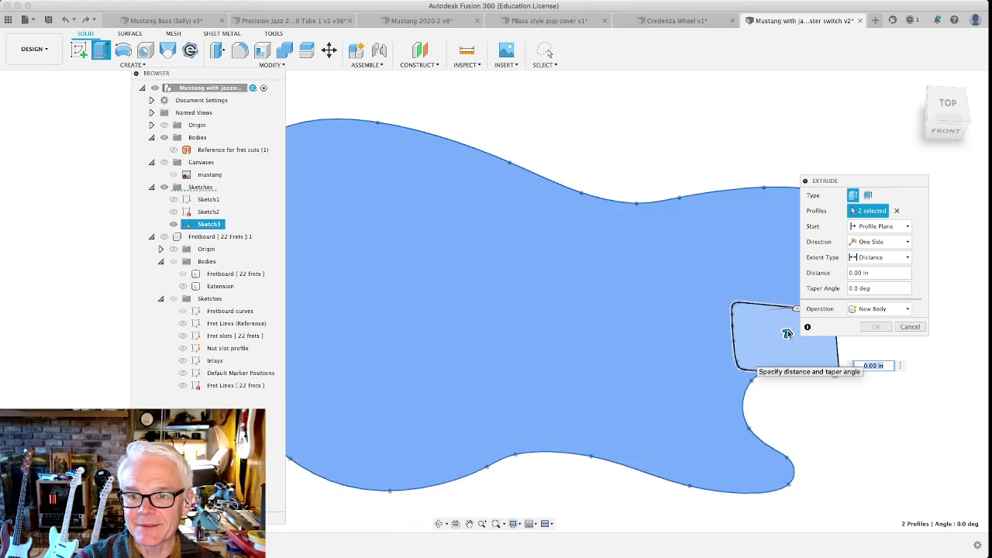
drag(786, 334, 782, 357)
text(-1.5)
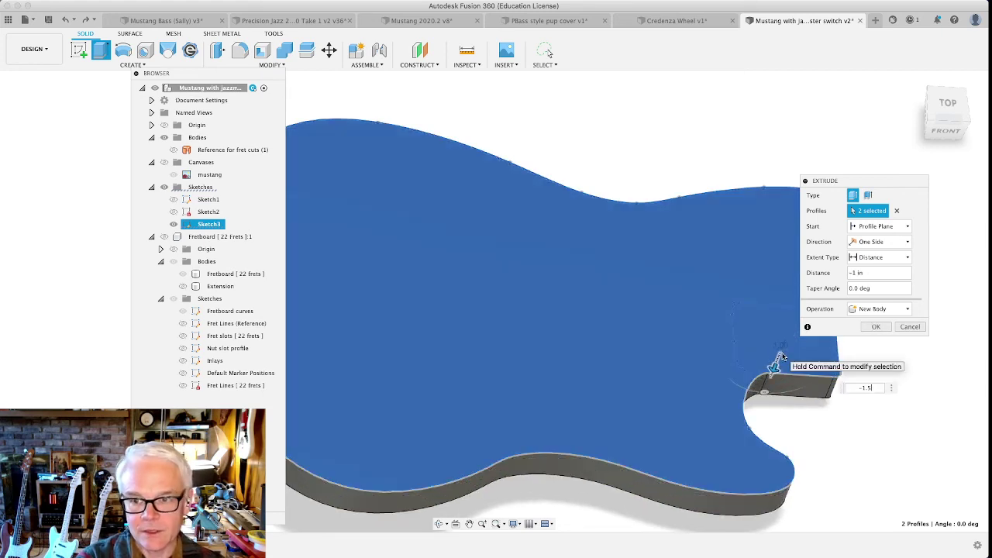
key(Return)
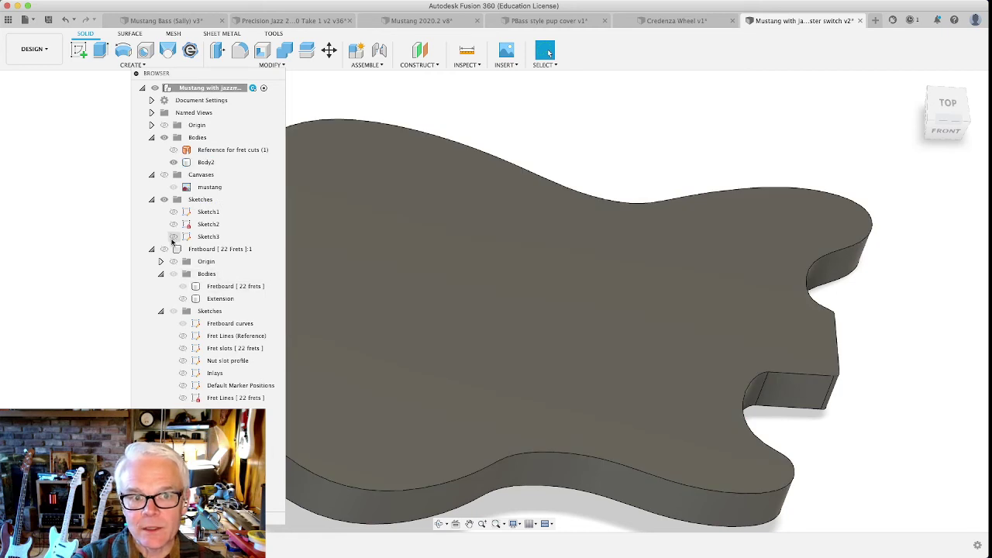
Step: Show Sketch3 and extrude-cut the pocket rectangle -0.625 in into Body2
click(174, 236)
click(778, 341)
right_click(778, 341)
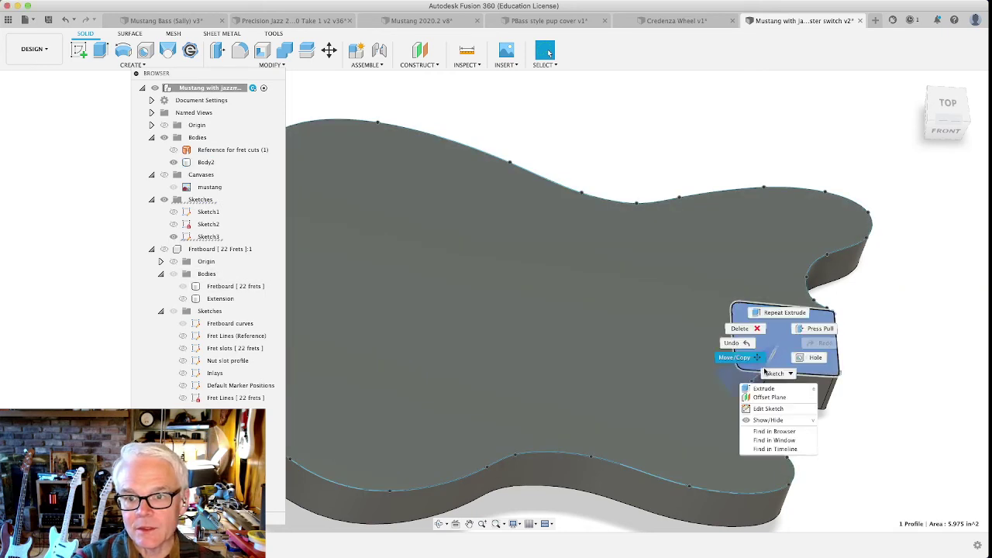
click(781, 313)
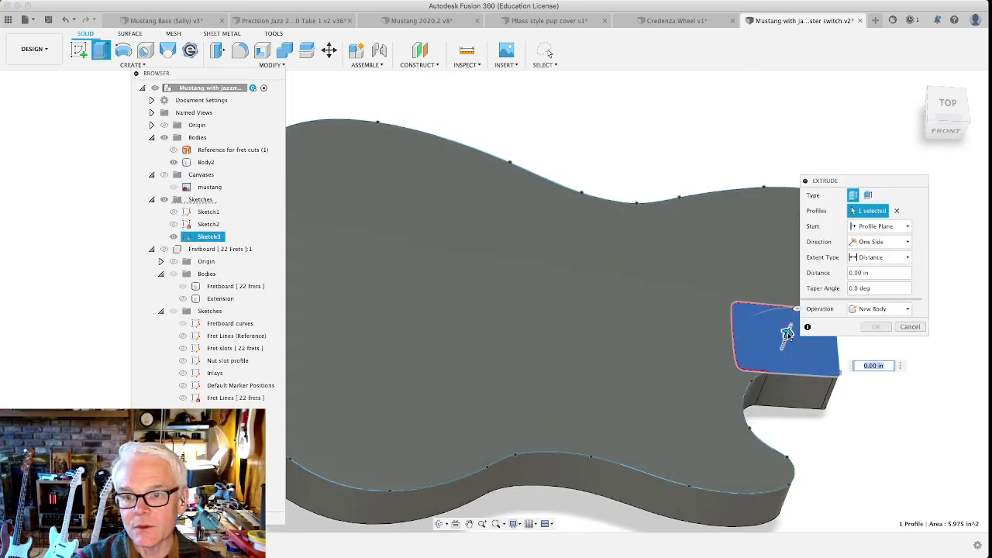
text(-)
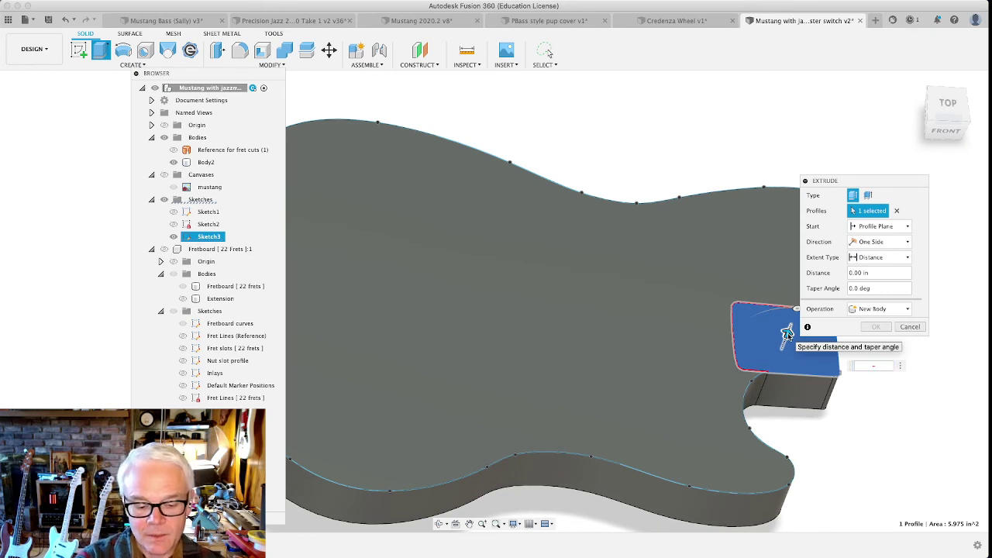
text(.625)
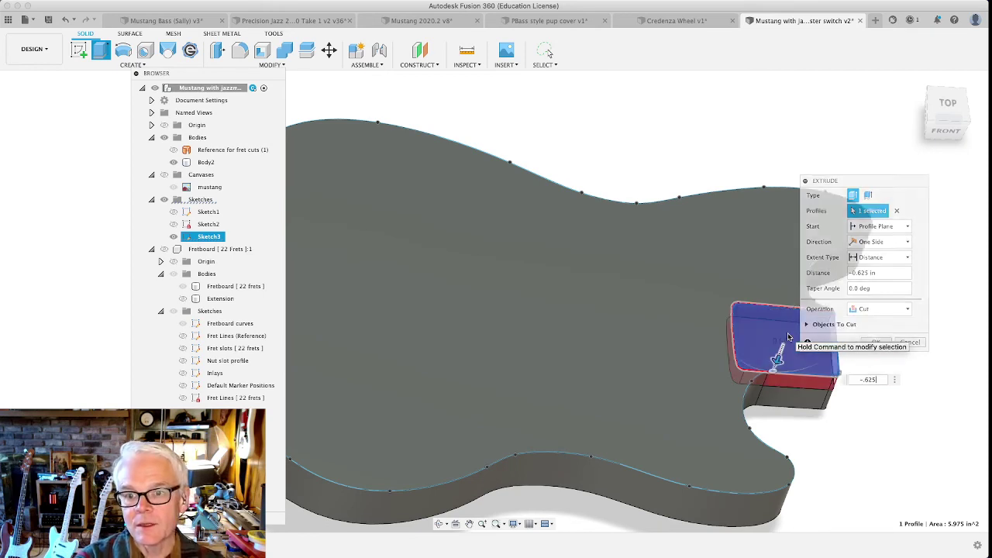
key(Return)
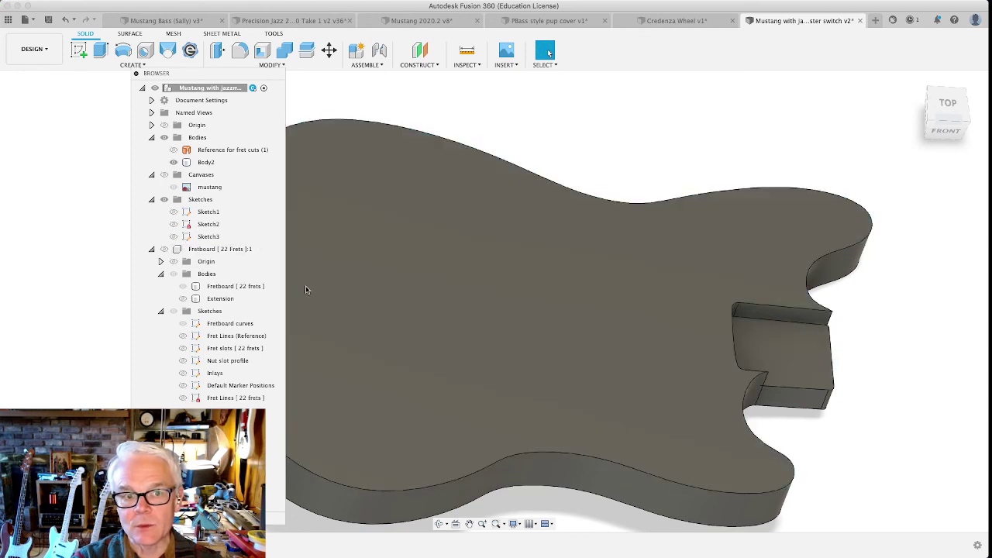
shift+middle_drag(303, 287, 666, 359)
key(Escape)
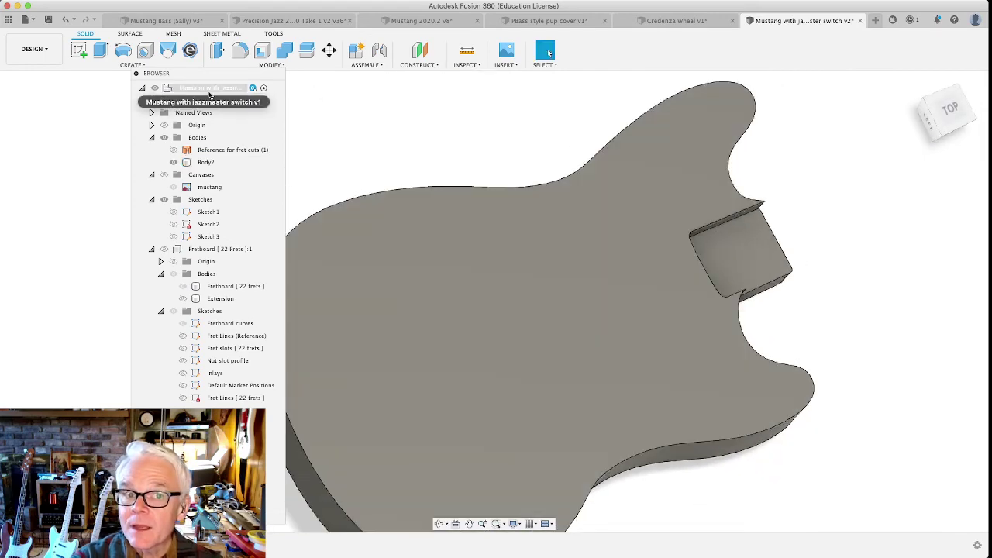
click(770, 270)
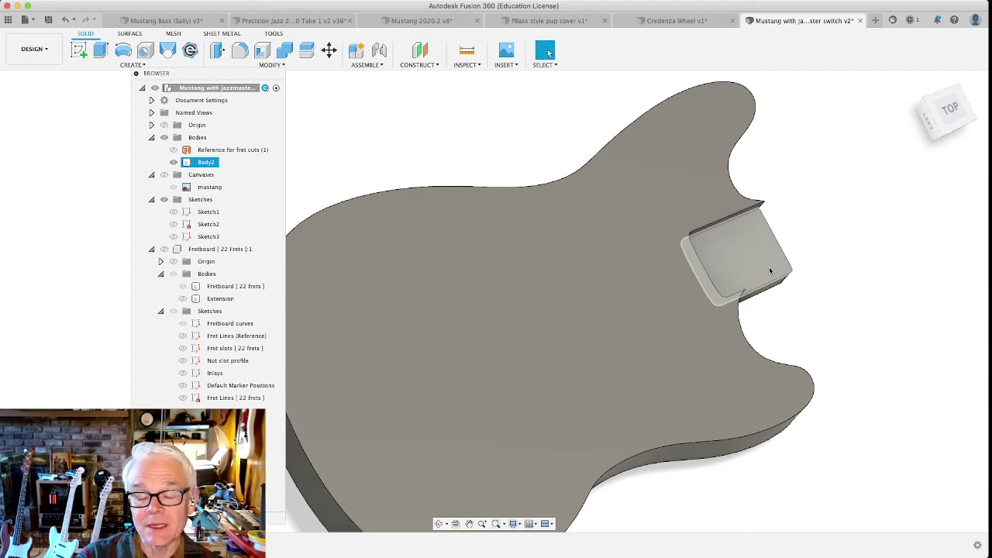
key(Escape)
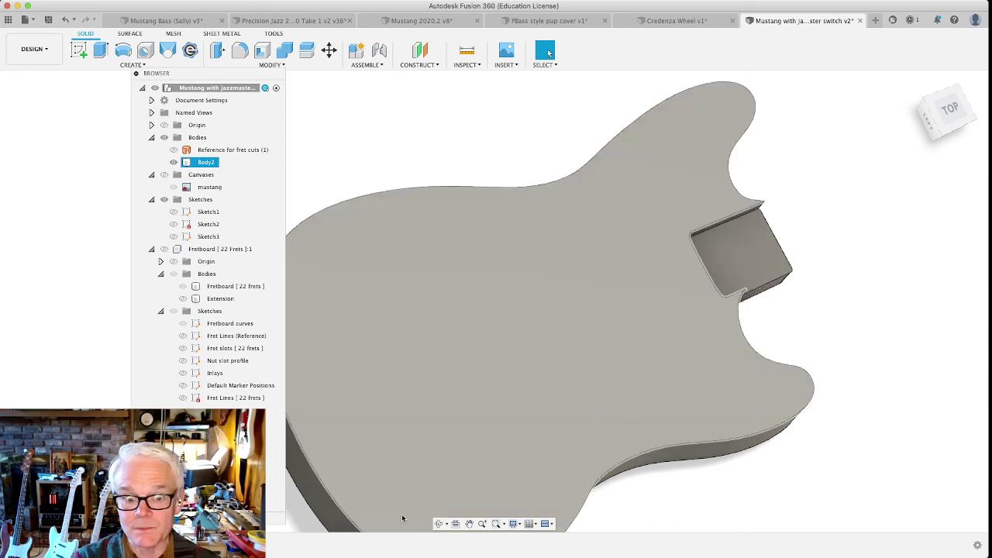